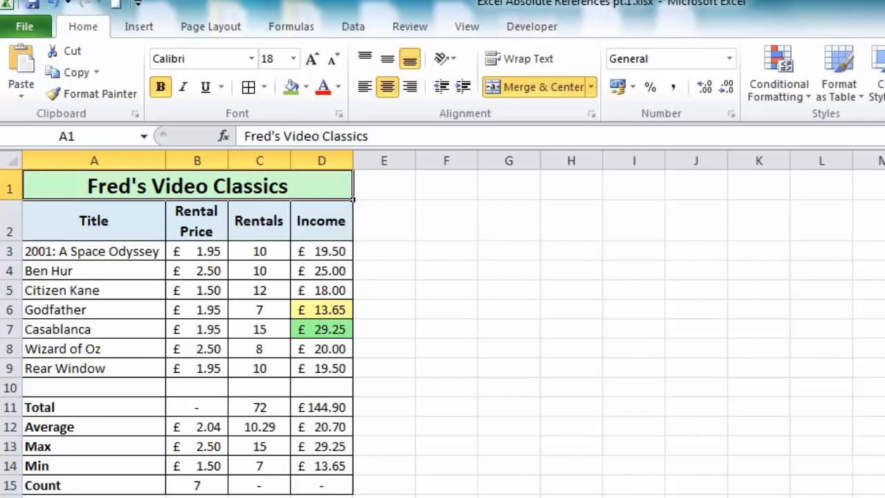
Step: Check the Income formulas in D3:D5 and clear those for Ben Hur through Rear Window, D4:D9
click(334, 252)
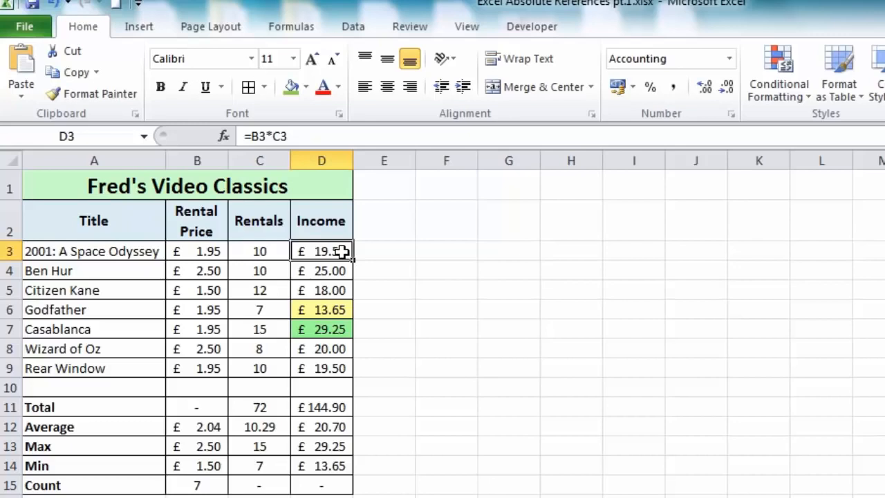
click(334, 271)
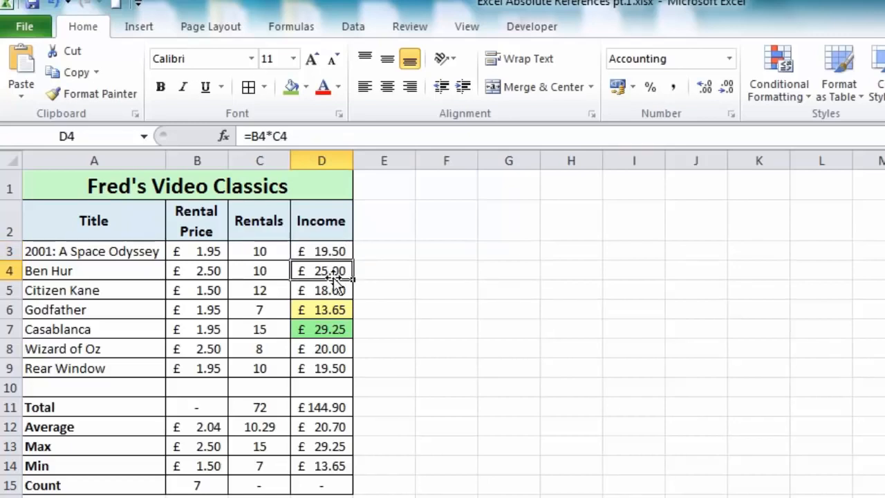
click(335, 290)
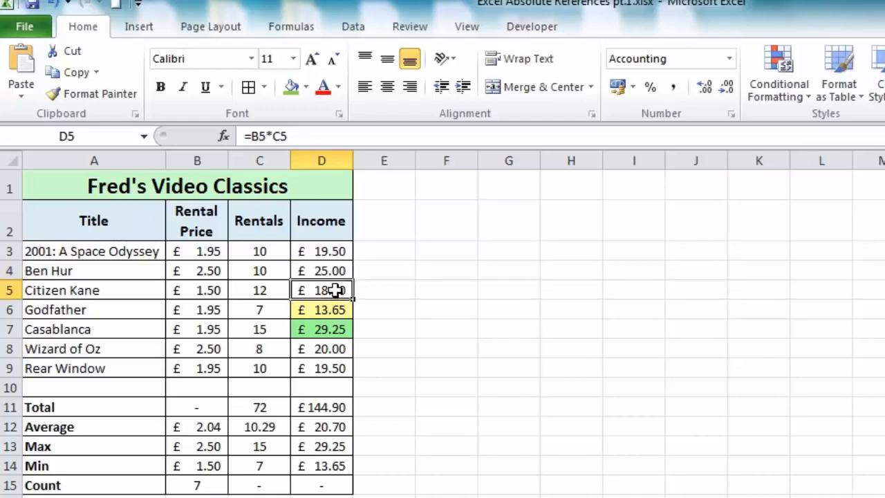
click(331, 264)
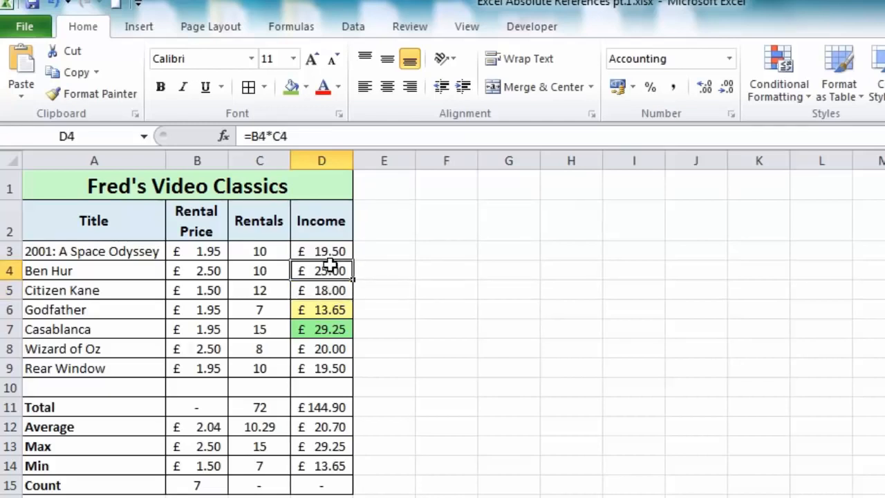
drag(331, 265, 330, 360)
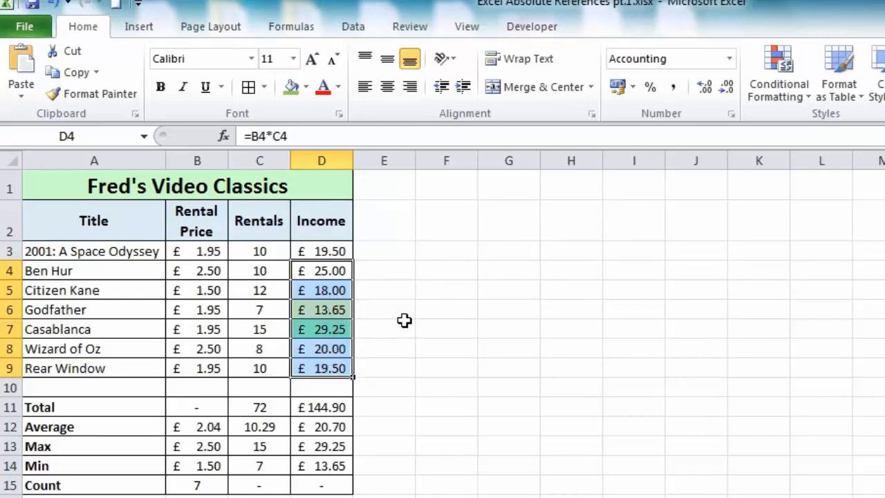
key(Delete)
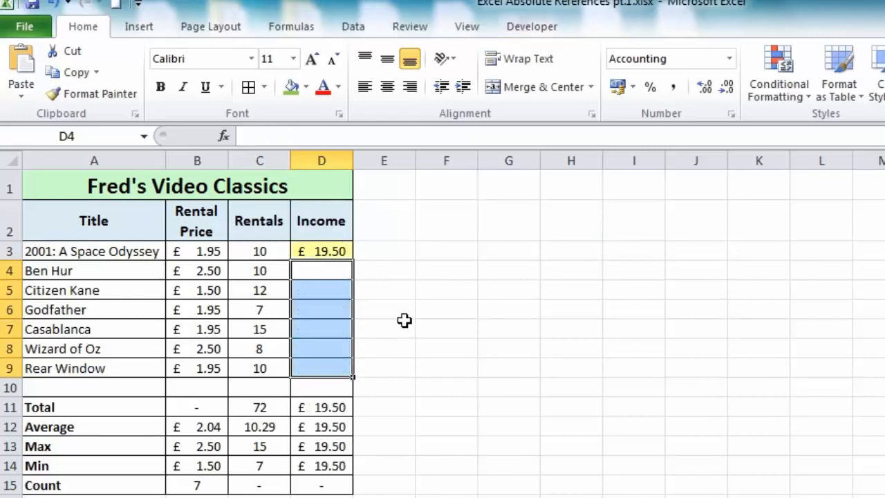
Step: Display the sheet's formulas and fill the Income formula =B3*C3 from D3 down to D9
click(336, 251)
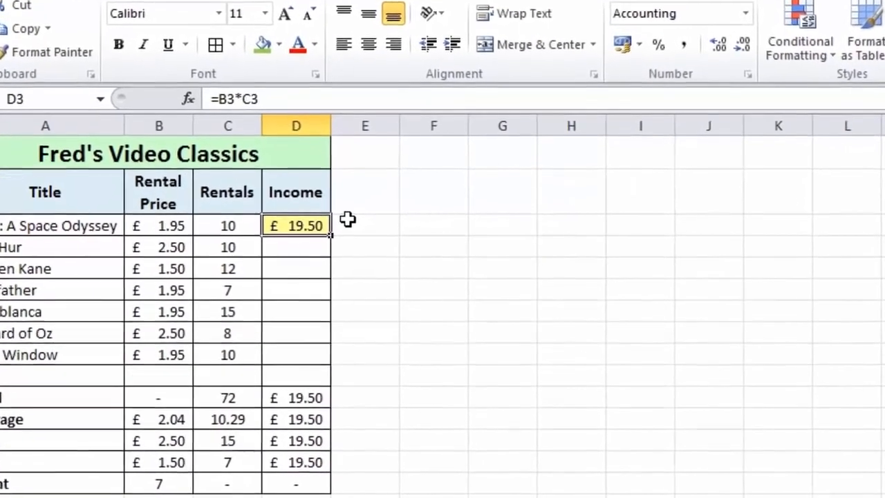
key(ctrl+grave)
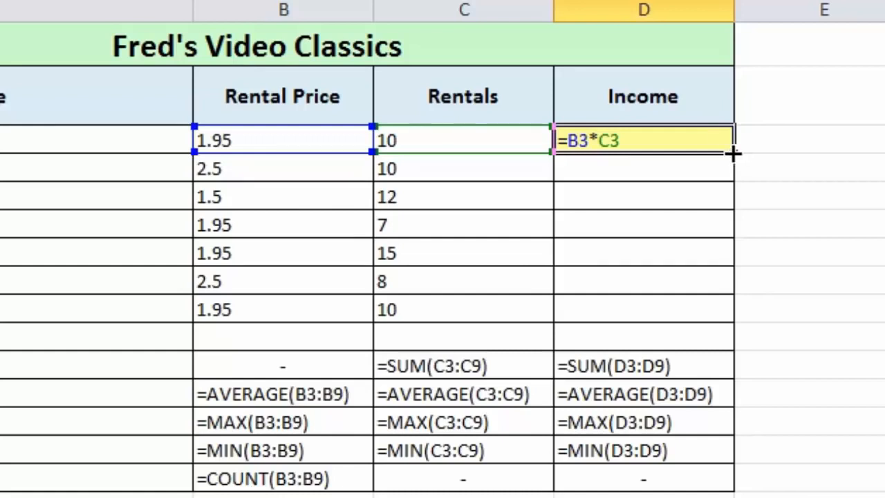
drag(733, 158, 732, 320)
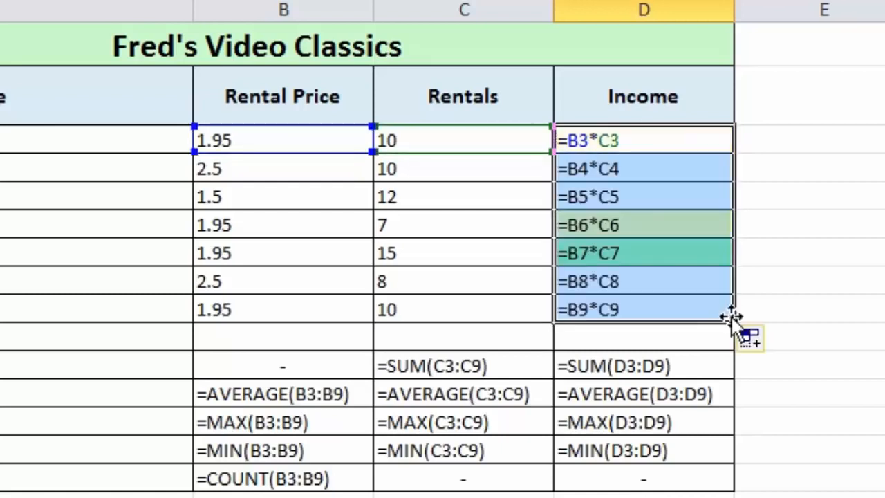
Step: Inspect which cells the copied Income formulas in D4:D7 refer to, and return the sheet to showing values
click(709, 175)
click(708, 193)
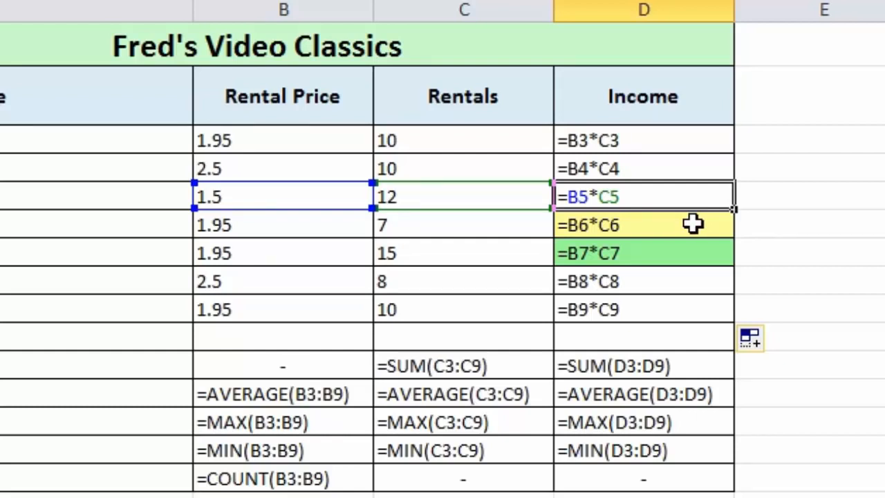
click(693, 222)
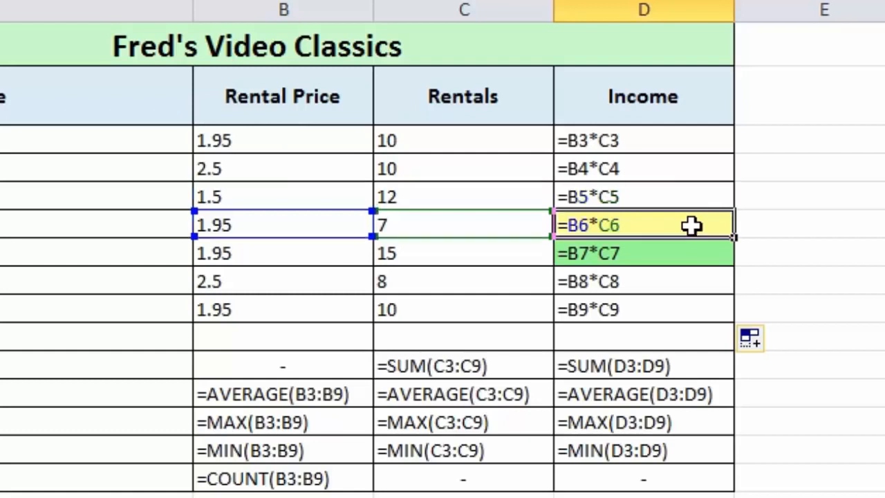
click(684, 260)
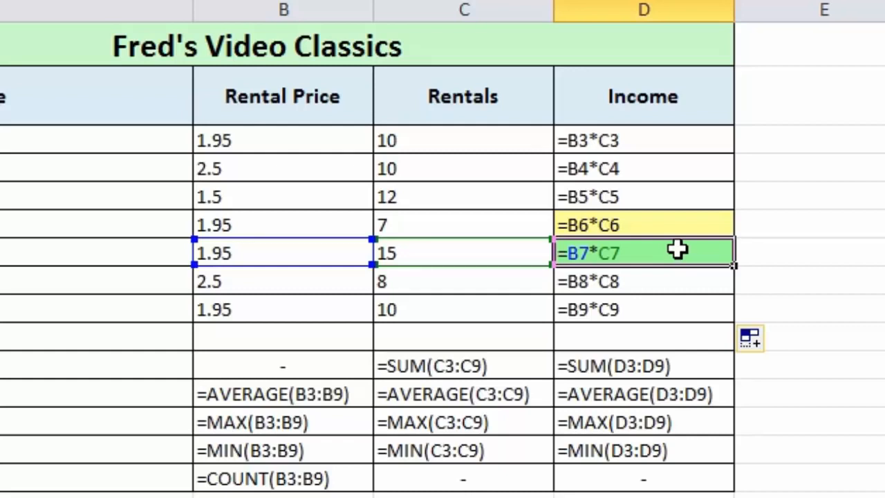
key(ctrl+grave)
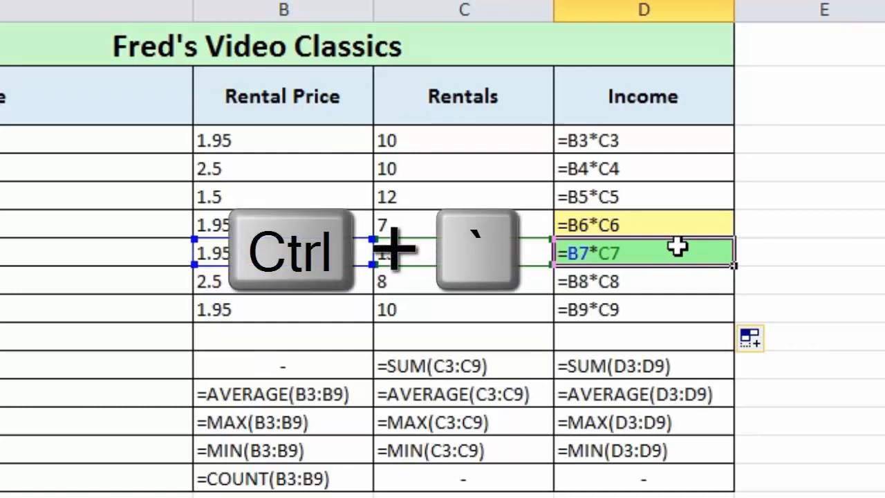
key(ctrl+grave)
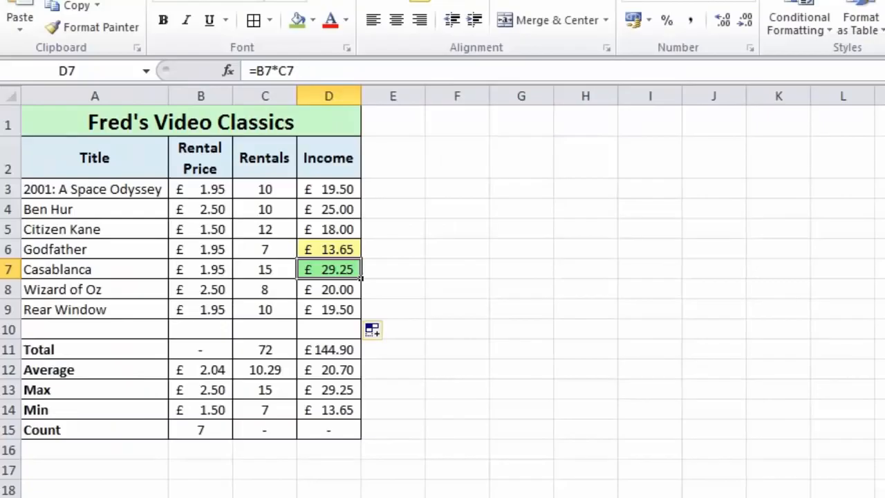
Step: Switch to the worksheet with the Daily Discount column and start a formula in C3 referring to Discount cell F2
click(263, 496)
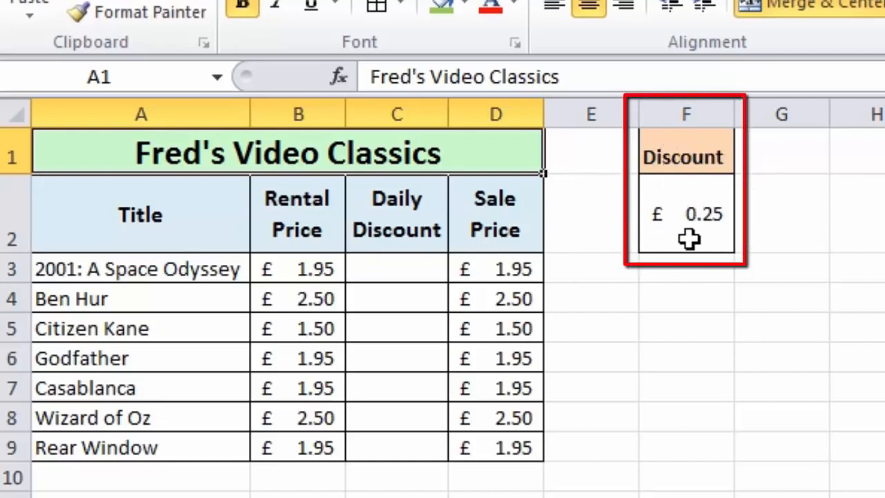
click(691, 201)
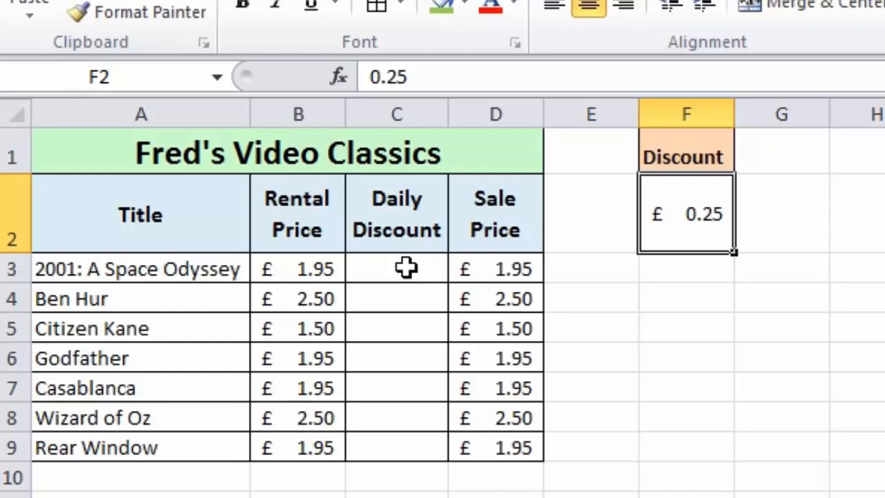
click(406, 268)
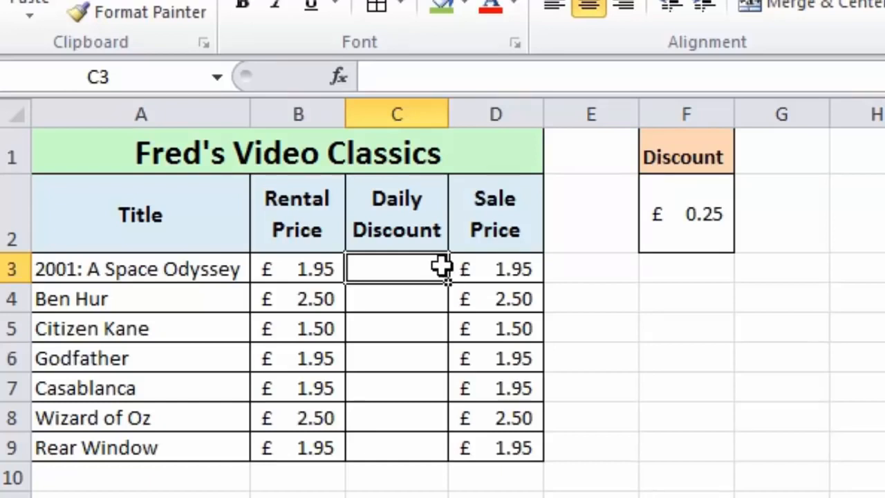
text(=)
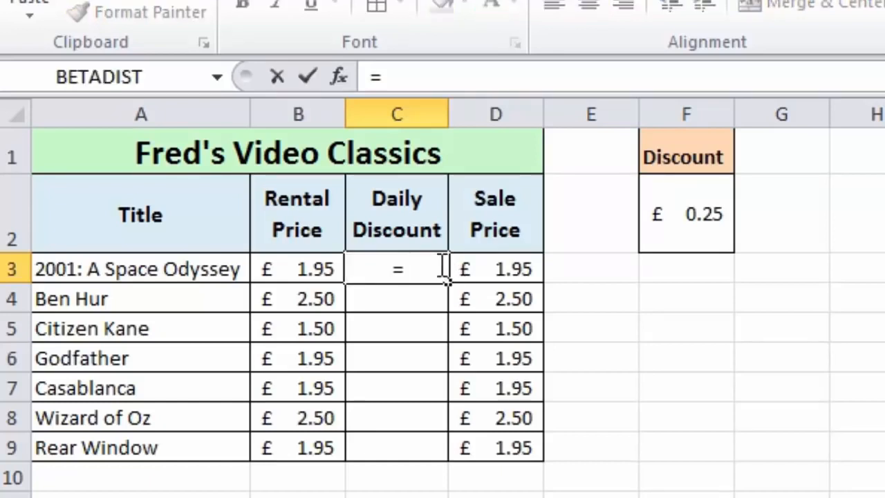
click(664, 217)
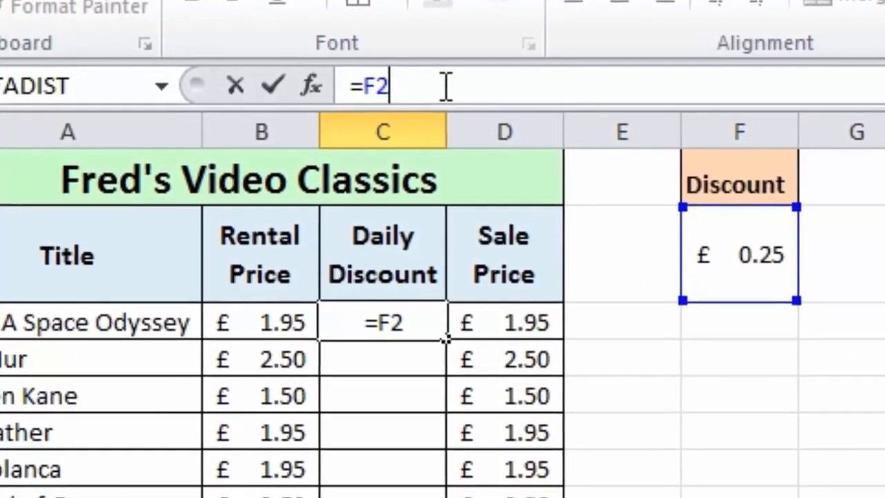
Step: Make the F2 reference in C3 absolute by adding dollar signs, and enter the formula as =$F$2
click(500, 96)
key(Left)
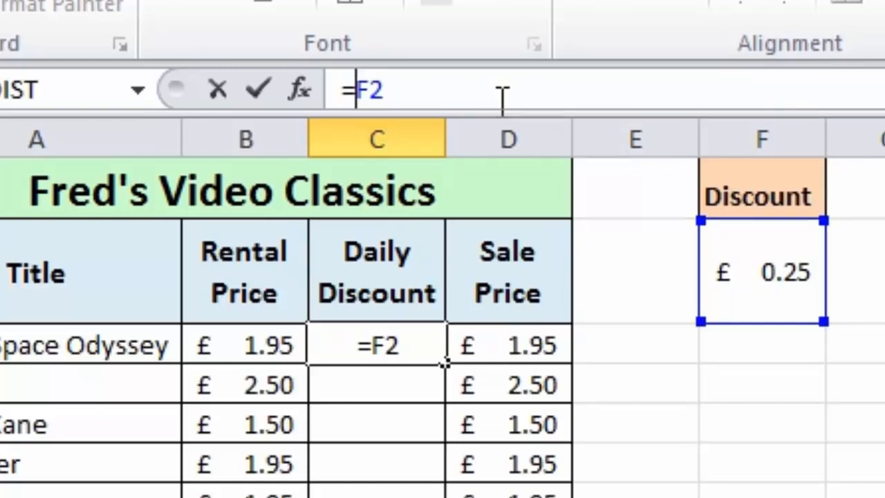
text($)
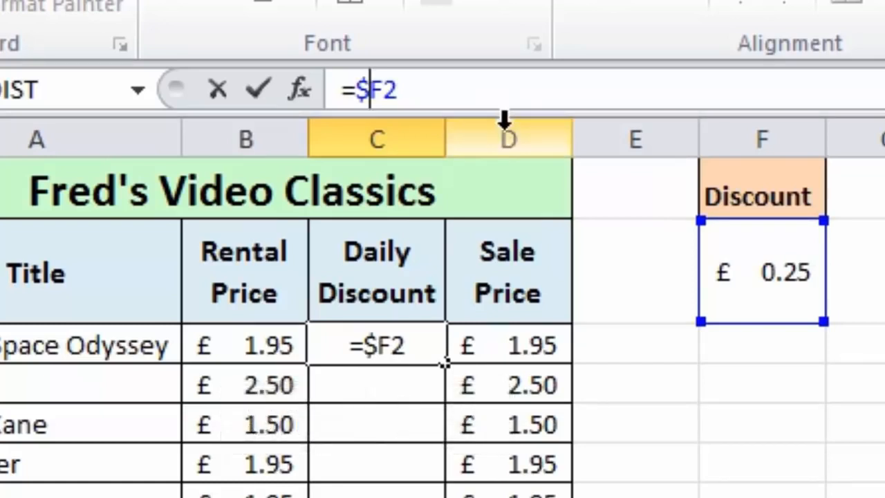
key(Right)
text($)
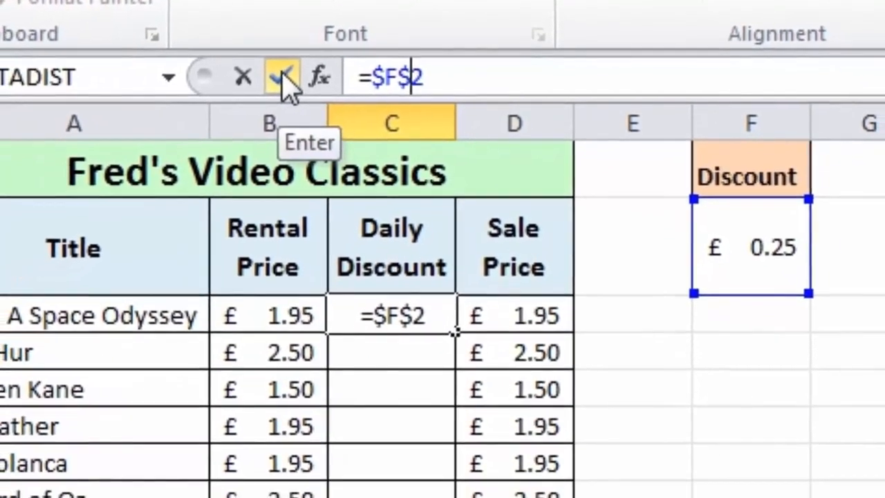
click(263, 86)
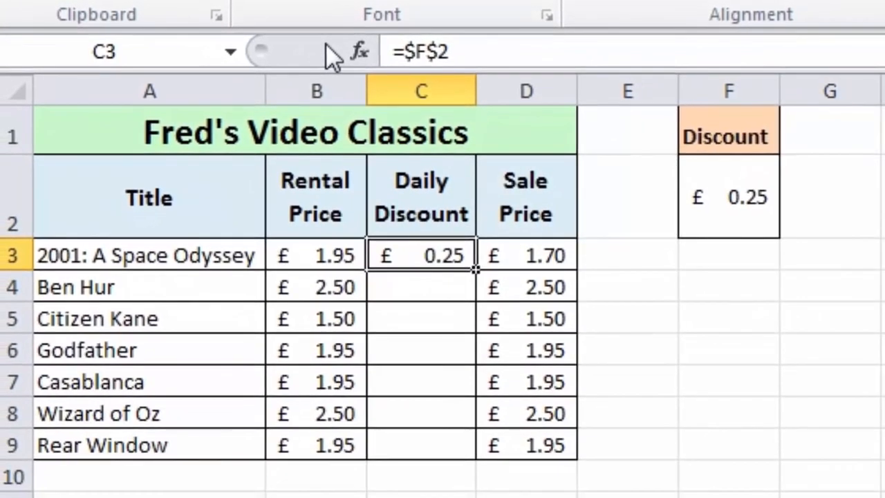
Step: Display the sheet's formulas and fill the absolute reference =$F$2 from C3 down to C9
key(ctrl+grave)
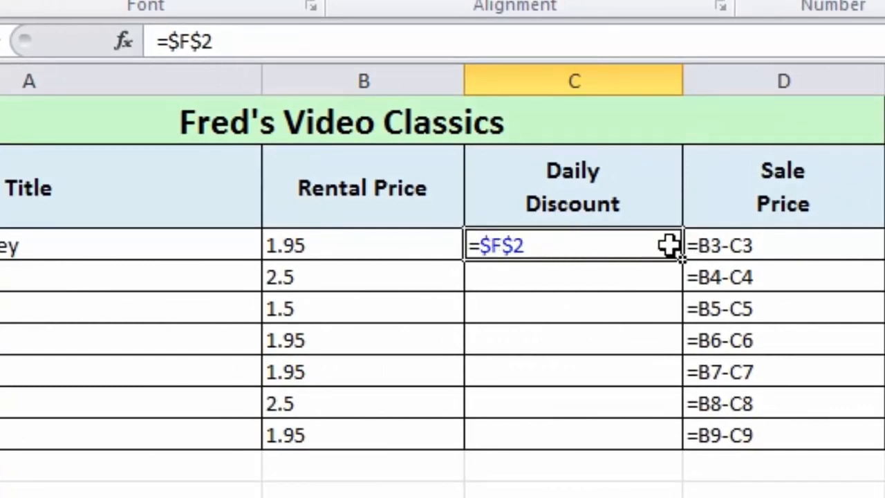
drag(682, 257, 683, 446)
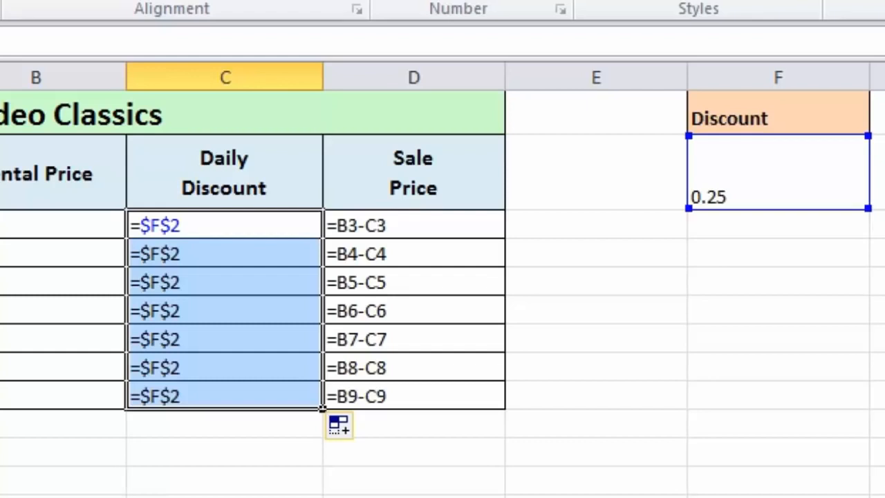
Step: Clear the Daily Discount cells C3:C9 and write the absolute reference =$F$2 in C3 again
key(Delete)
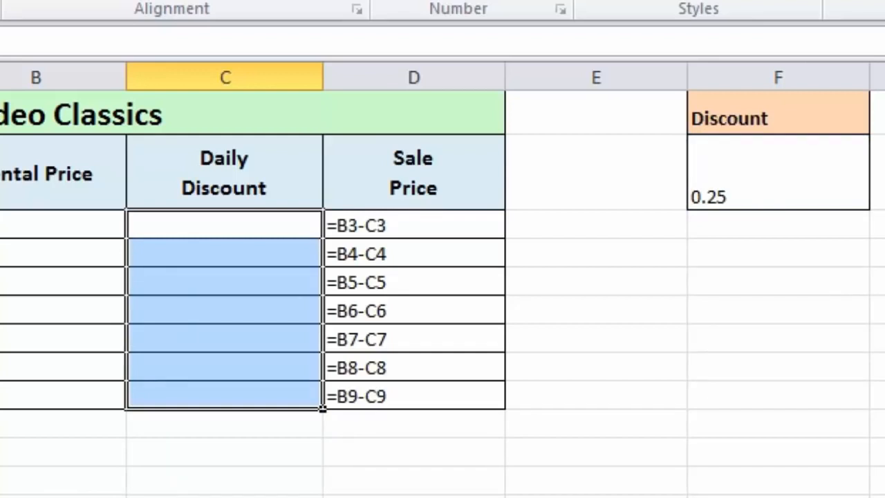
key(Up)
key(Down)
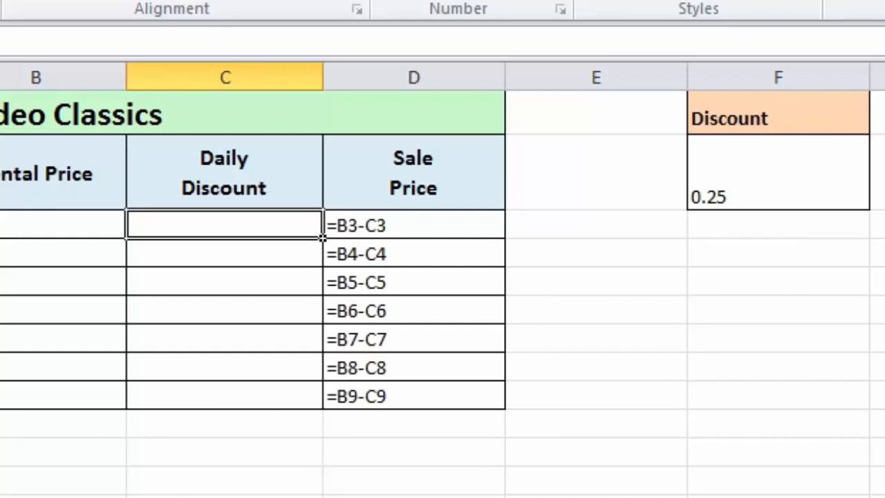
text(=)
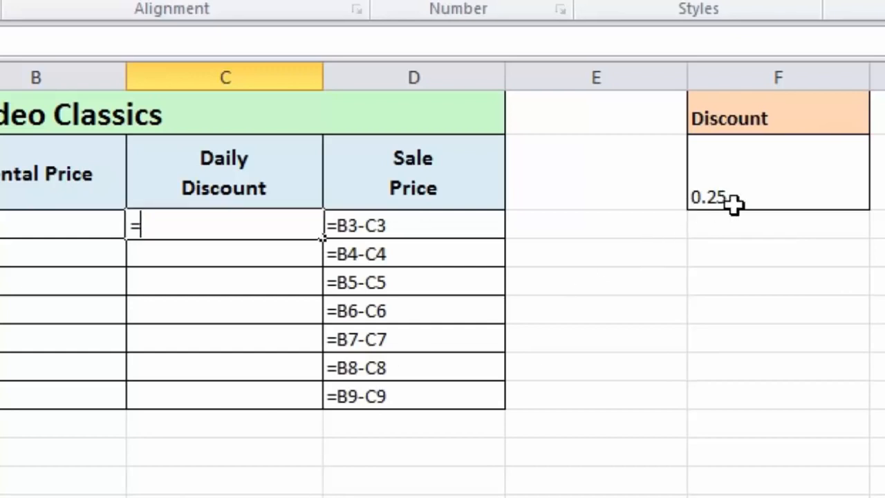
click(791, 201)
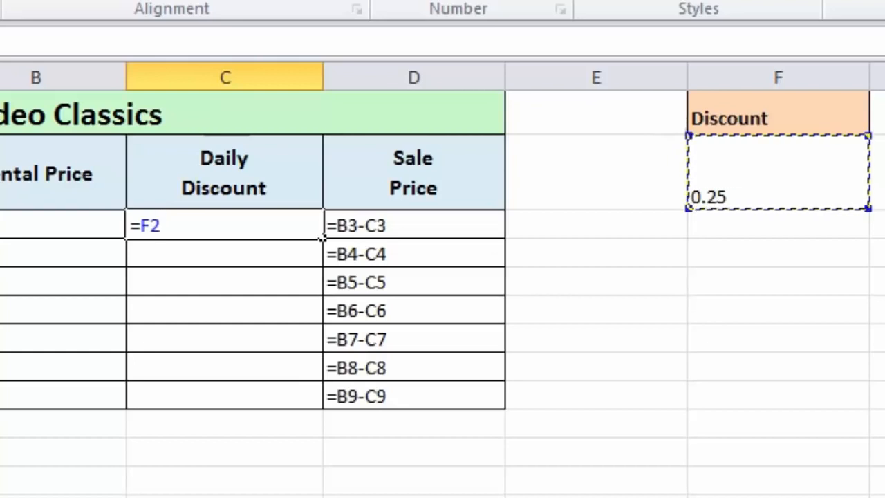
key(F4)
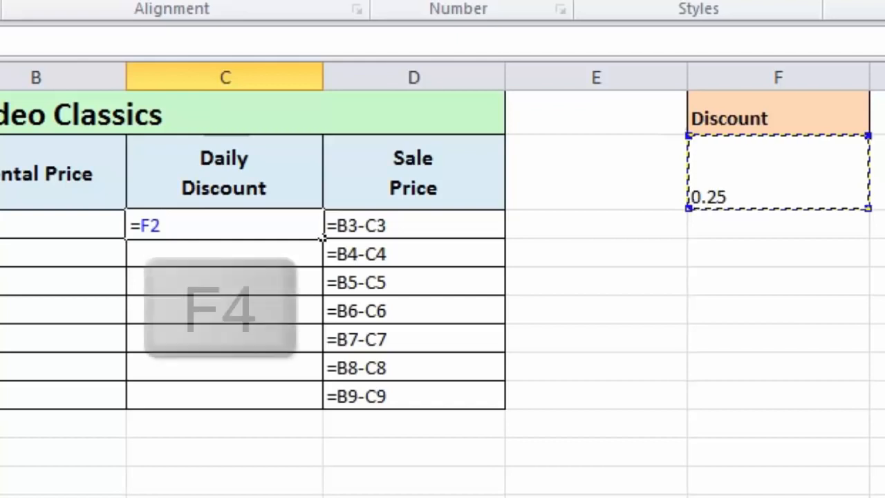
key(F4)
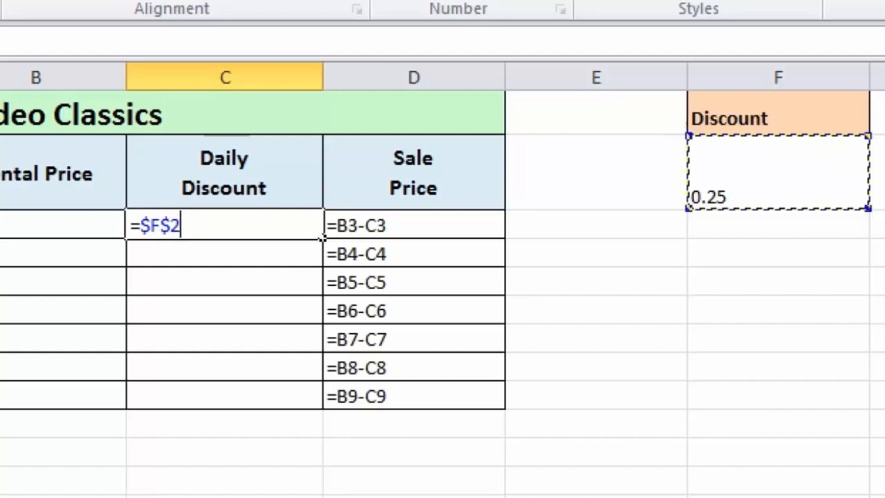
Step: Cycle the reference in C3 through F$2, $F2 and F2 back to the fully absolute $F$2
key(F4)
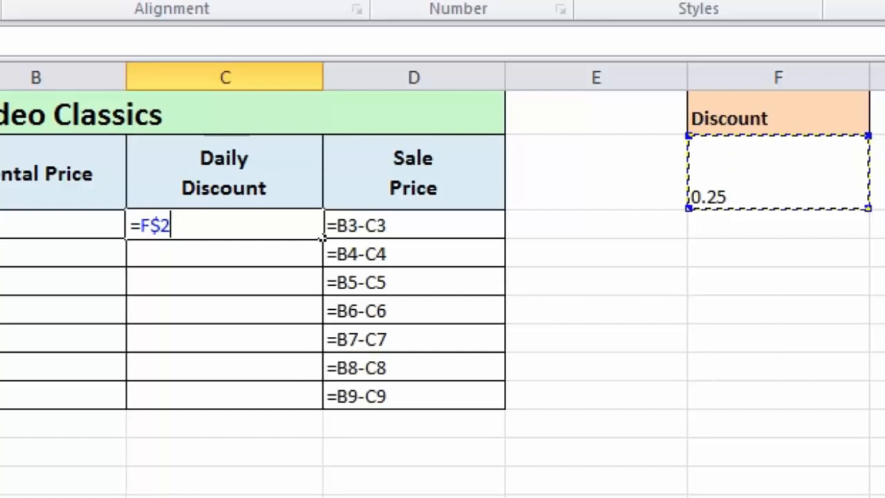
key(F4)
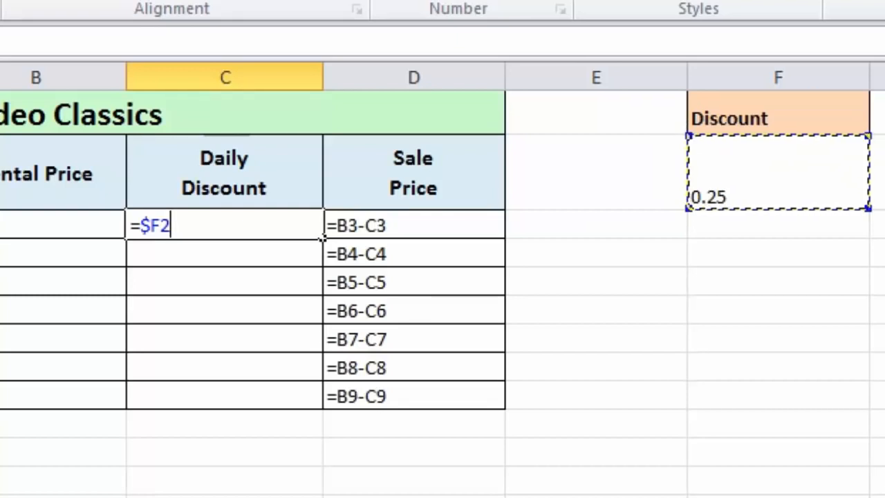
key(F4)
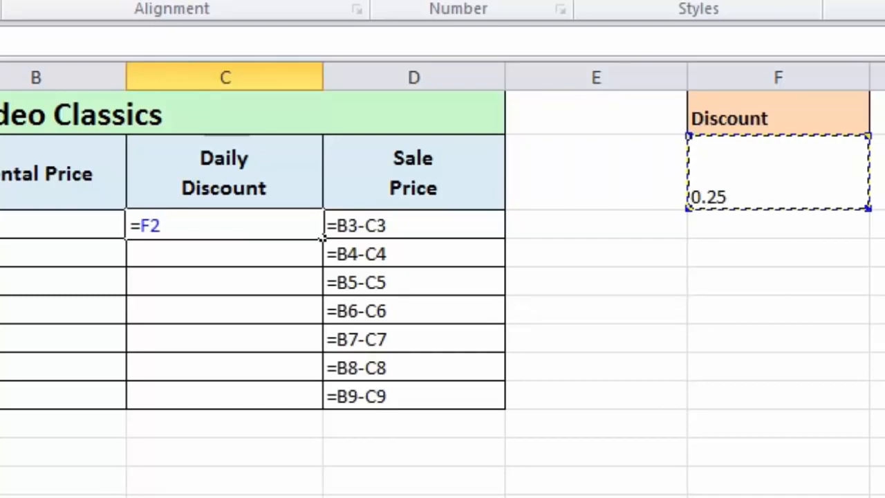
key(F4)
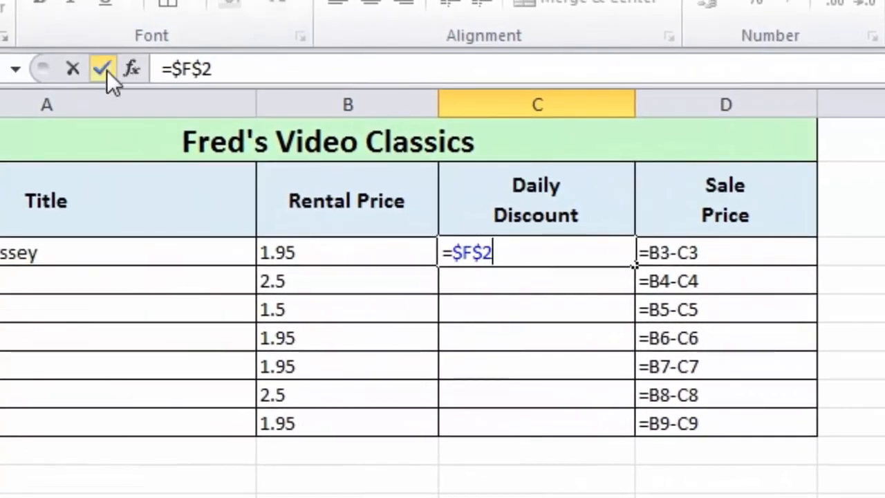
Step: Fill the absolute reference =$F$2 from C3 down to C9 and switch the sheet from showing formulas back to values
click(102, 67)
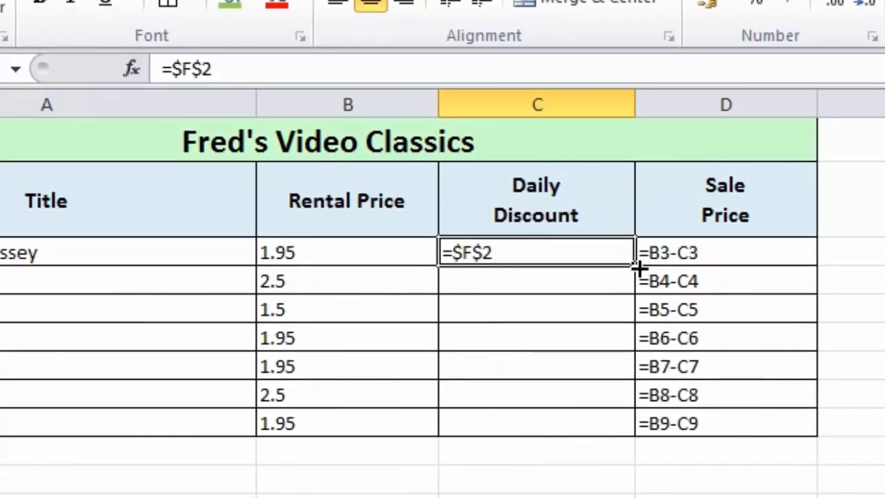
drag(632, 265, 623, 423)
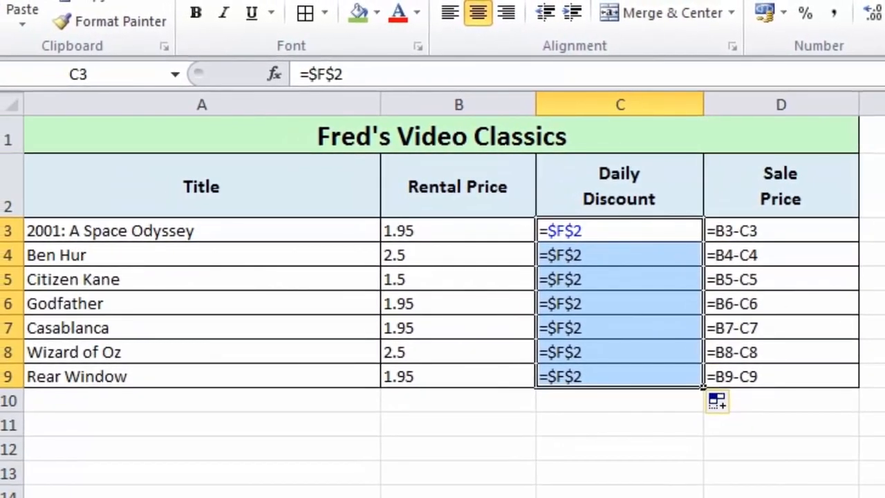
key(ctrl+grave)
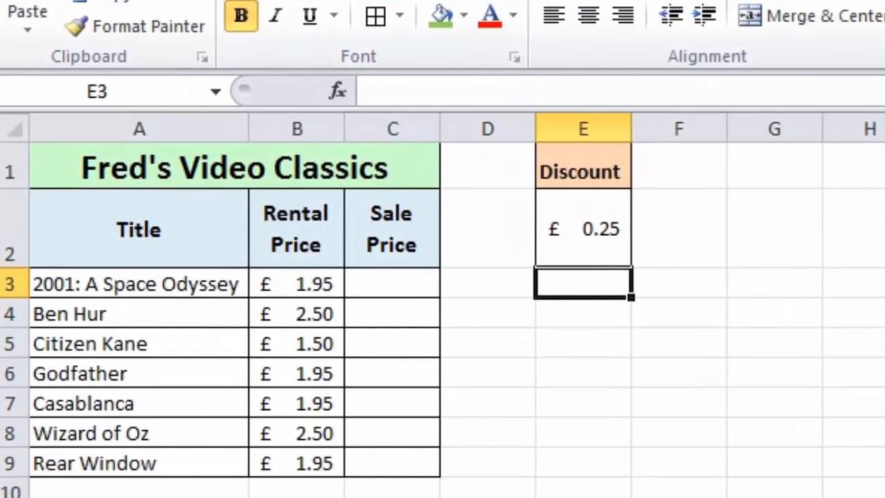
Step: Enter the sale price formula =B3-$E$2 in C3 with an absolute discount reference, and fill it down to C9
click(387, 292)
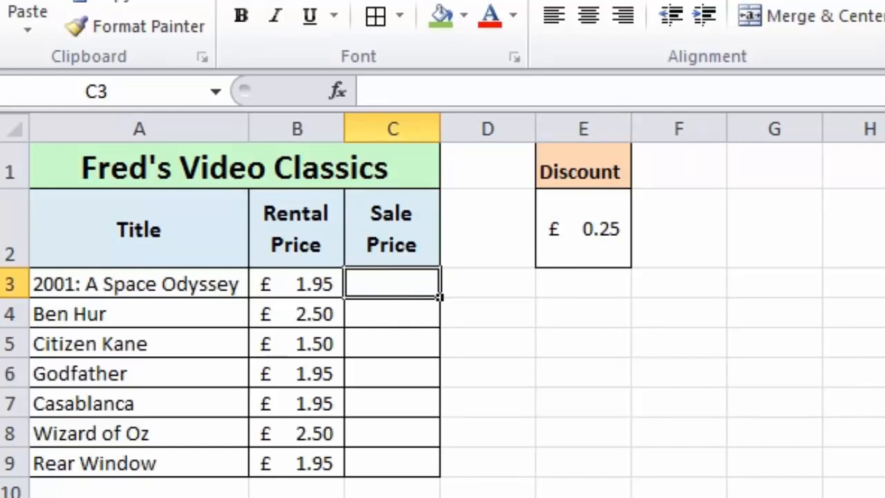
text(=)
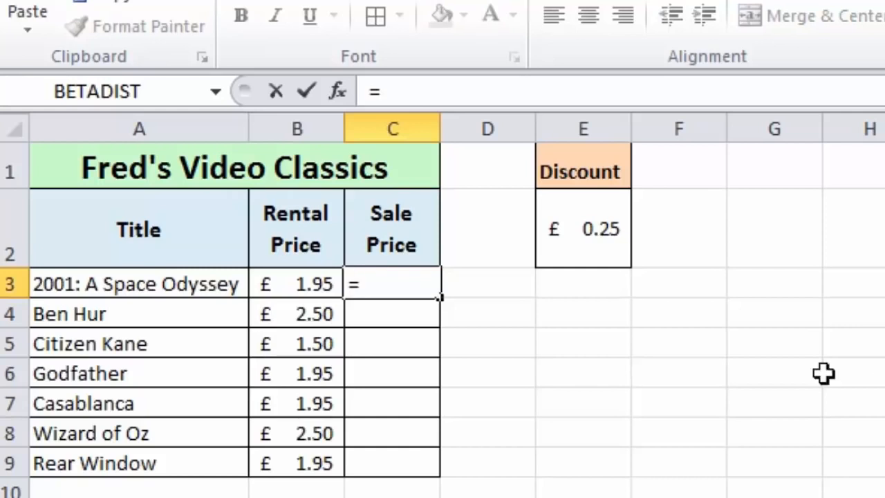
click(270, 280)
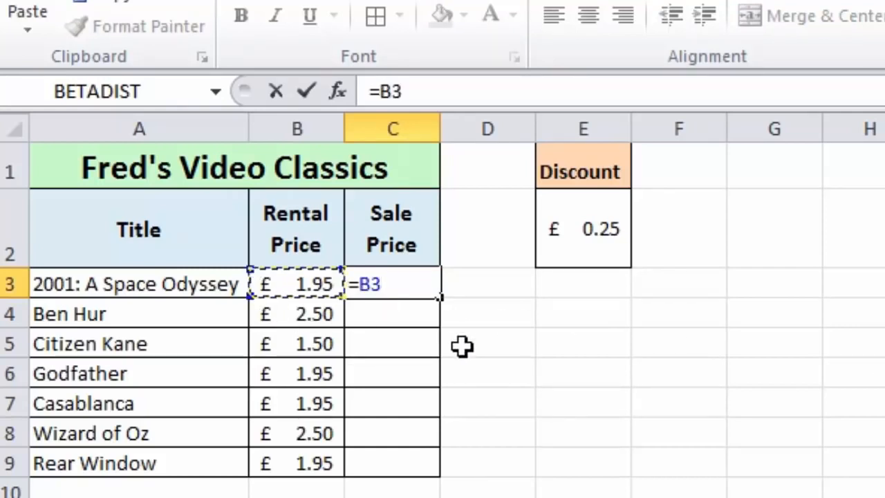
text(-)
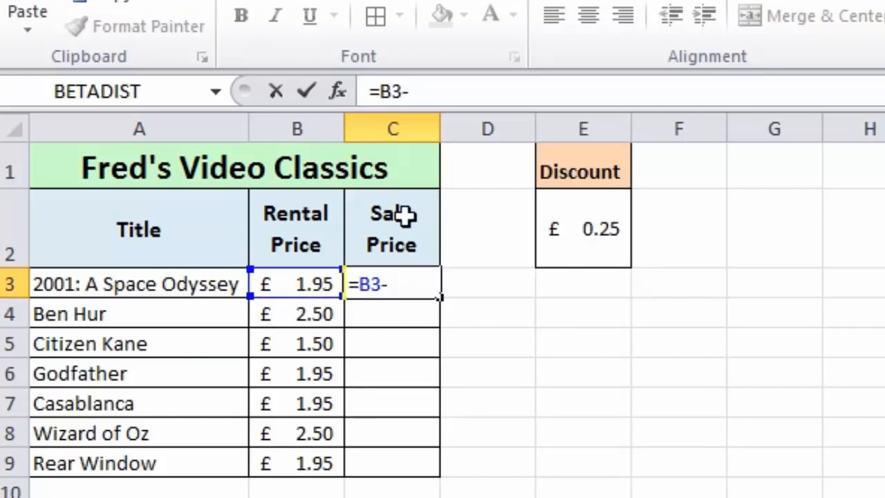
click(565, 212)
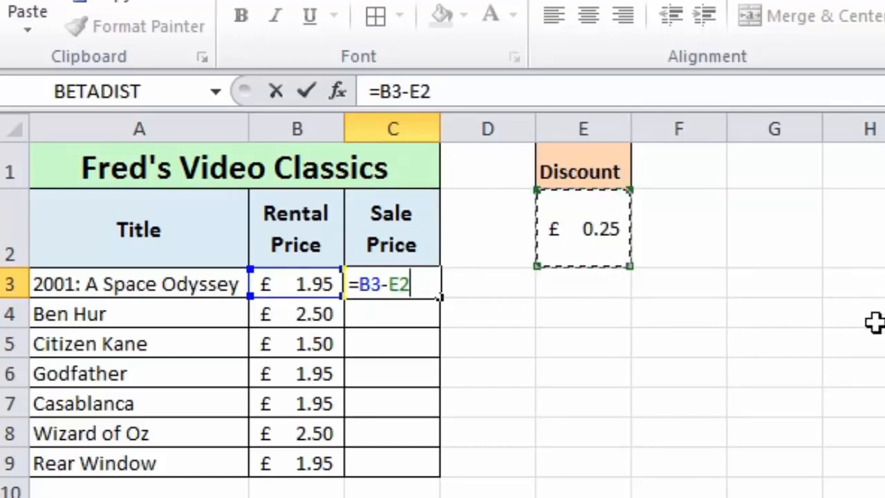
key(F4)
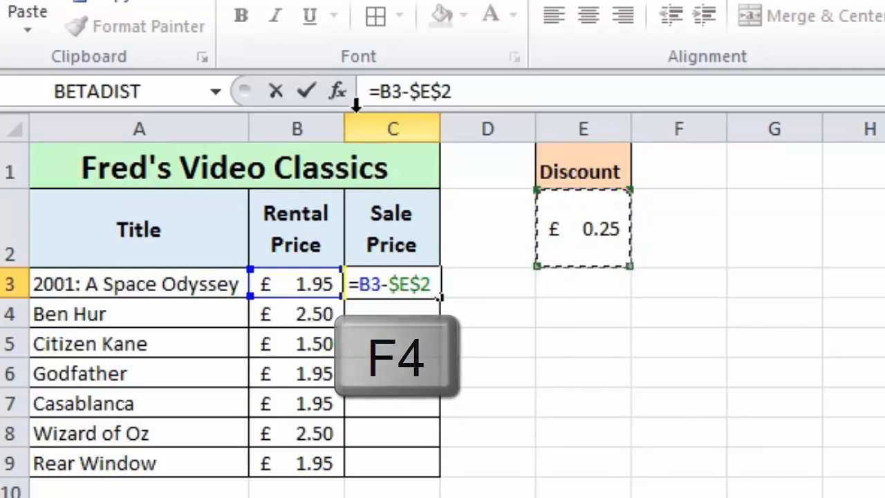
click(306, 92)
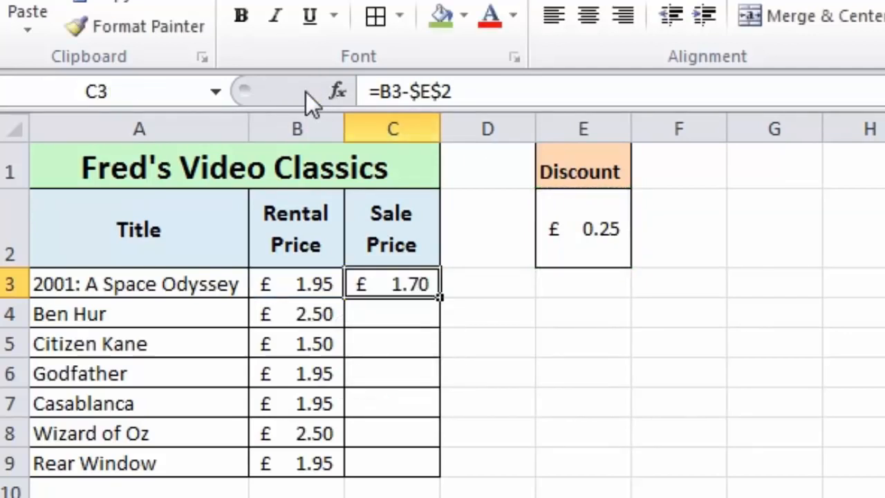
double_click(441, 298)
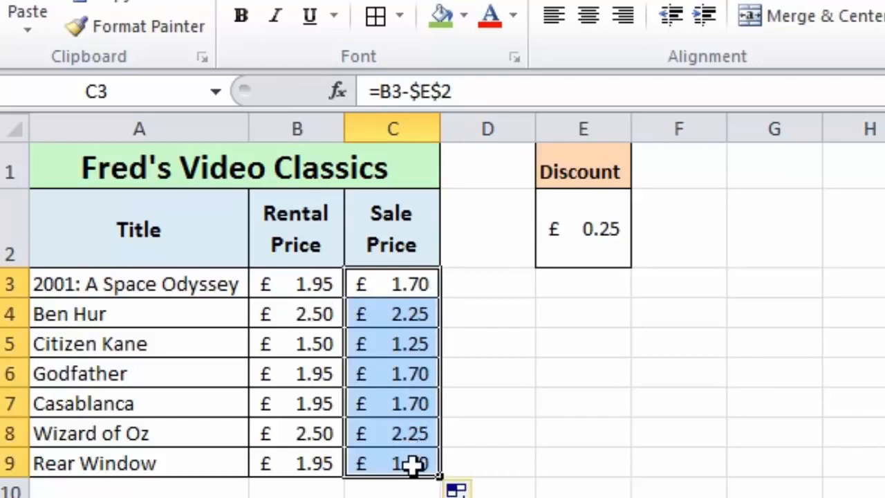
Step: Examine the Sale Price formulas cell by cell from C3 down to C9 and back, comparing their relative and absolute references
click(390, 282)
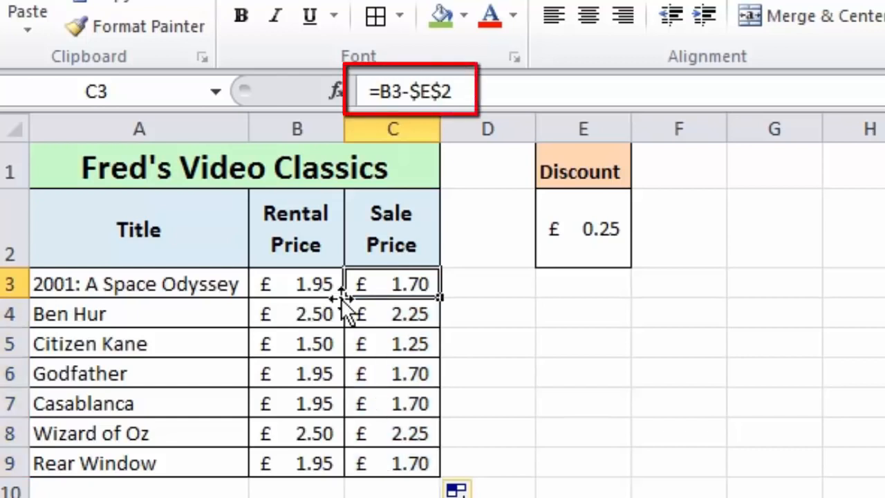
key(Down)
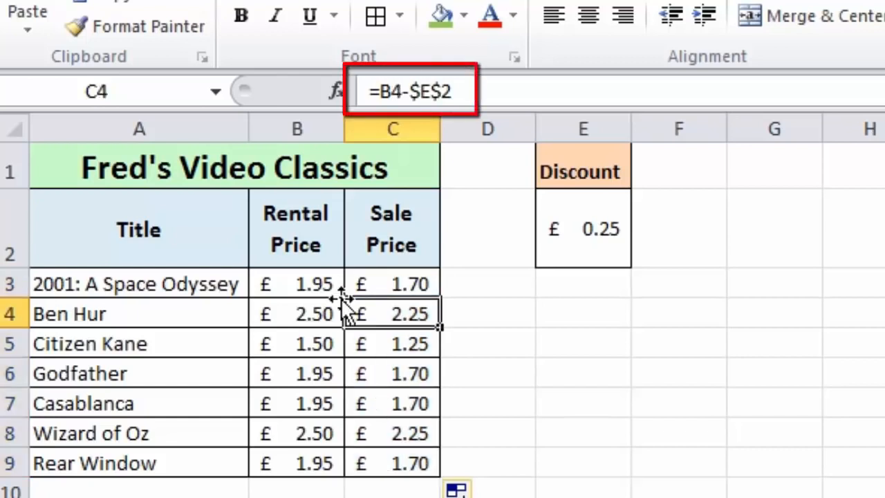
key(Down)
key(Down)
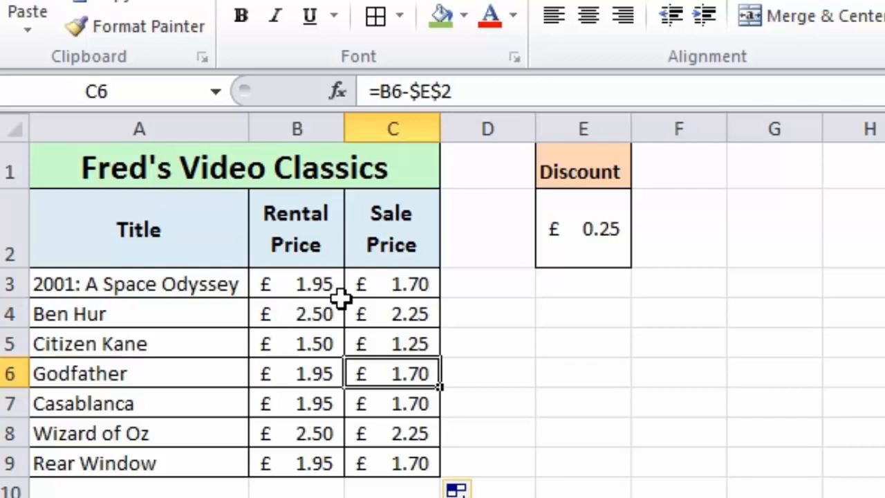
key(Down)
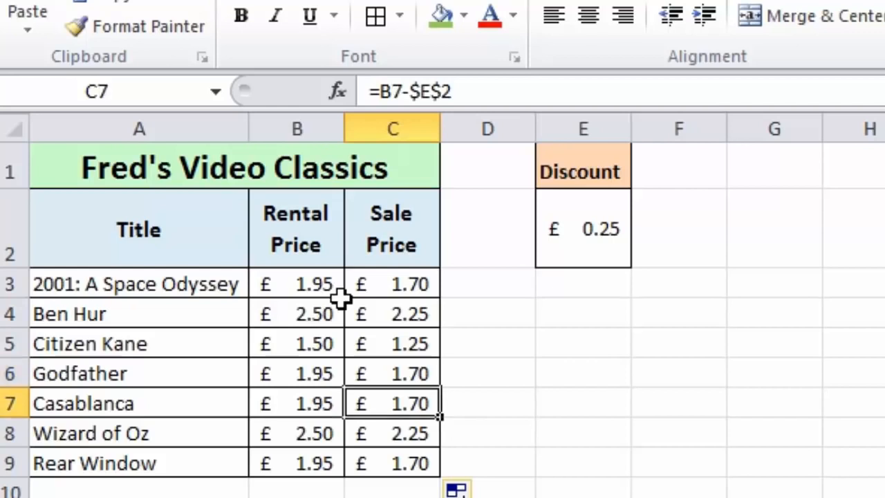
key(Down)
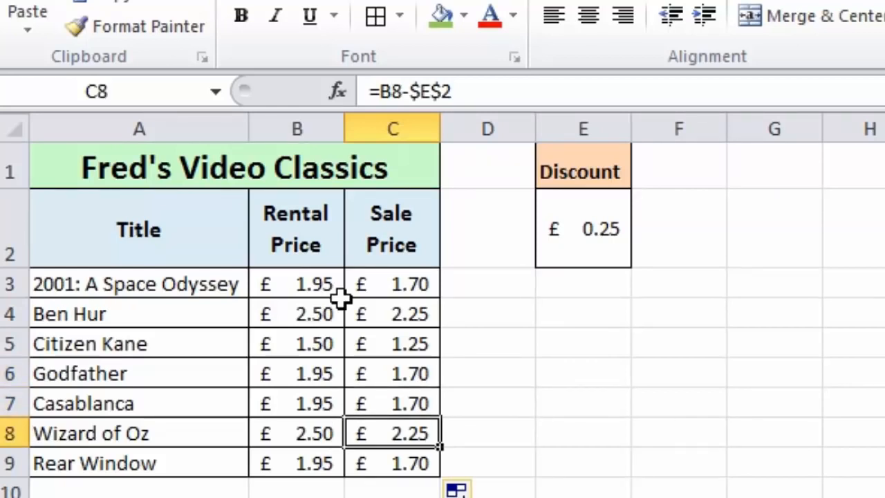
key(Down)
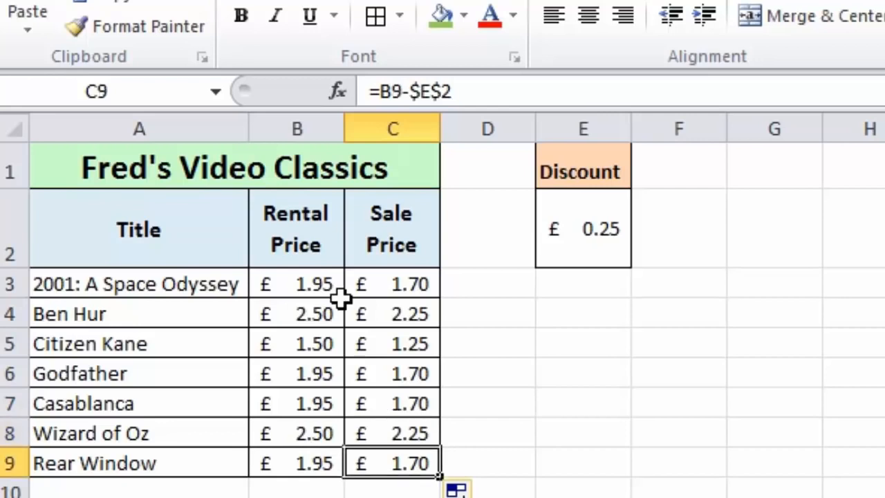
key(Up)
key(Up)
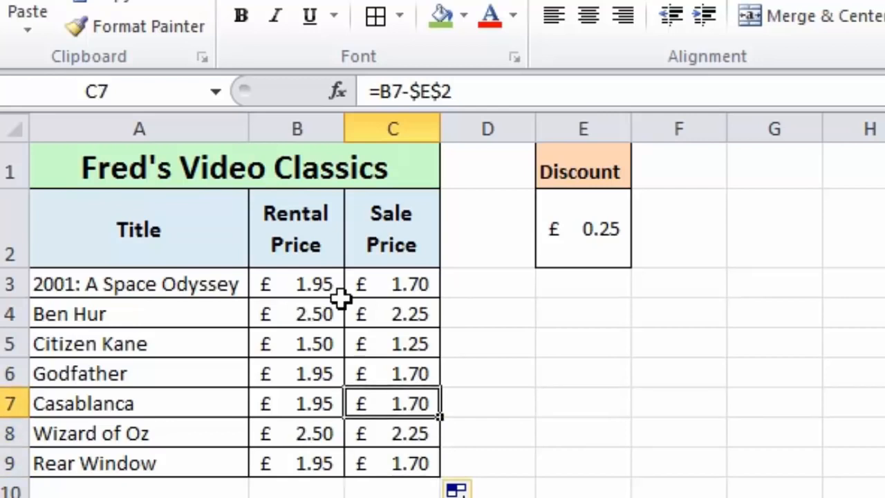
key(Up)
key(Up)
key(Up)
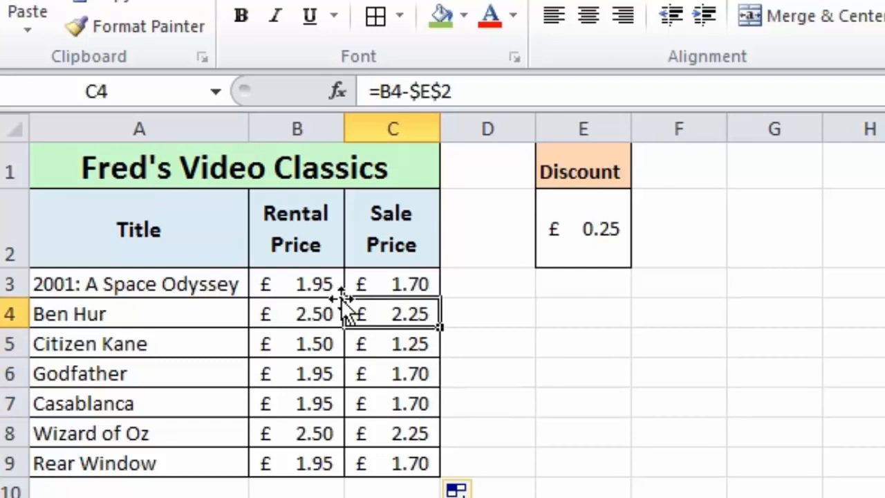
key(Up)
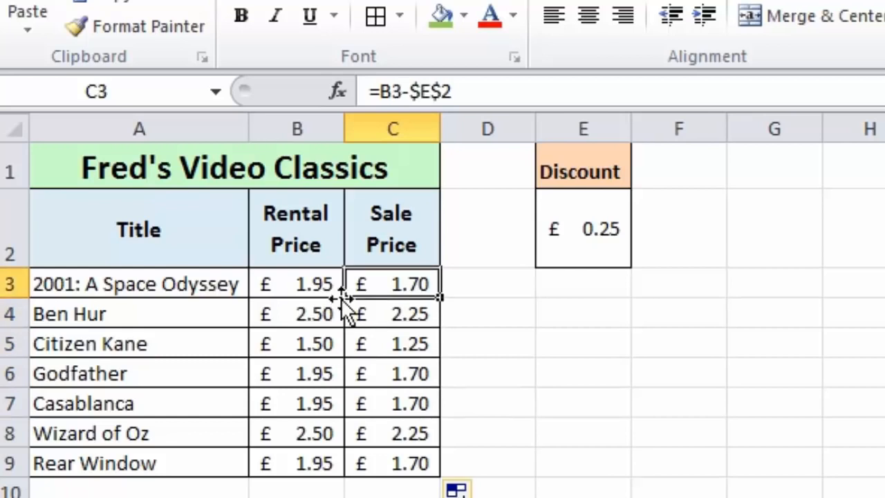